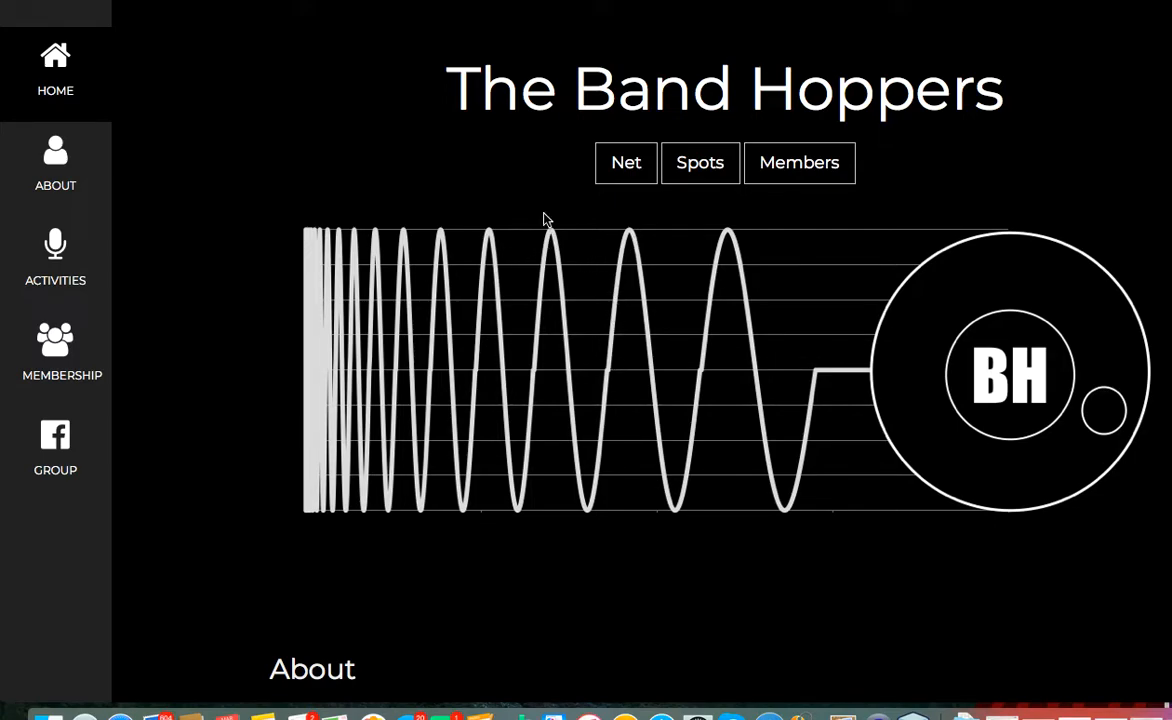
- Open the Active Nets page from the Band Hoppers home page's Net button
click(626, 165)
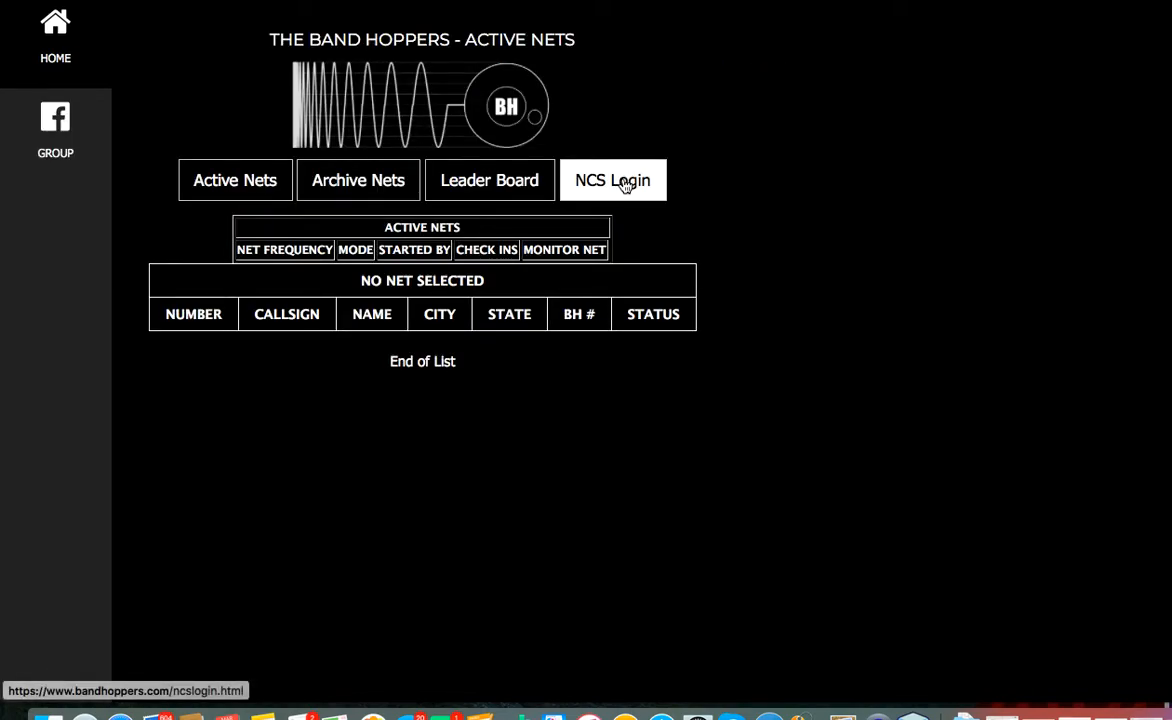
- Sign in to NCS with the net-control call sign and the saved login credentials
click(625, 184)
click(185, 407)
text(n4uss)
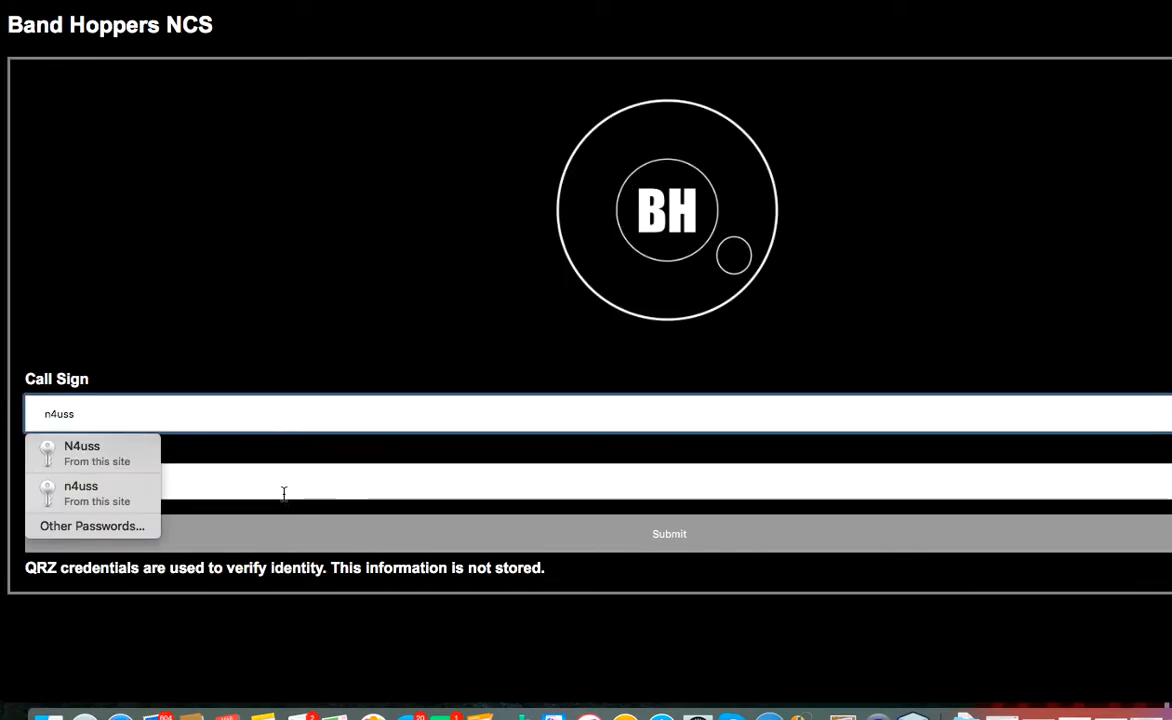
click(283, 484)
click(101, 522)
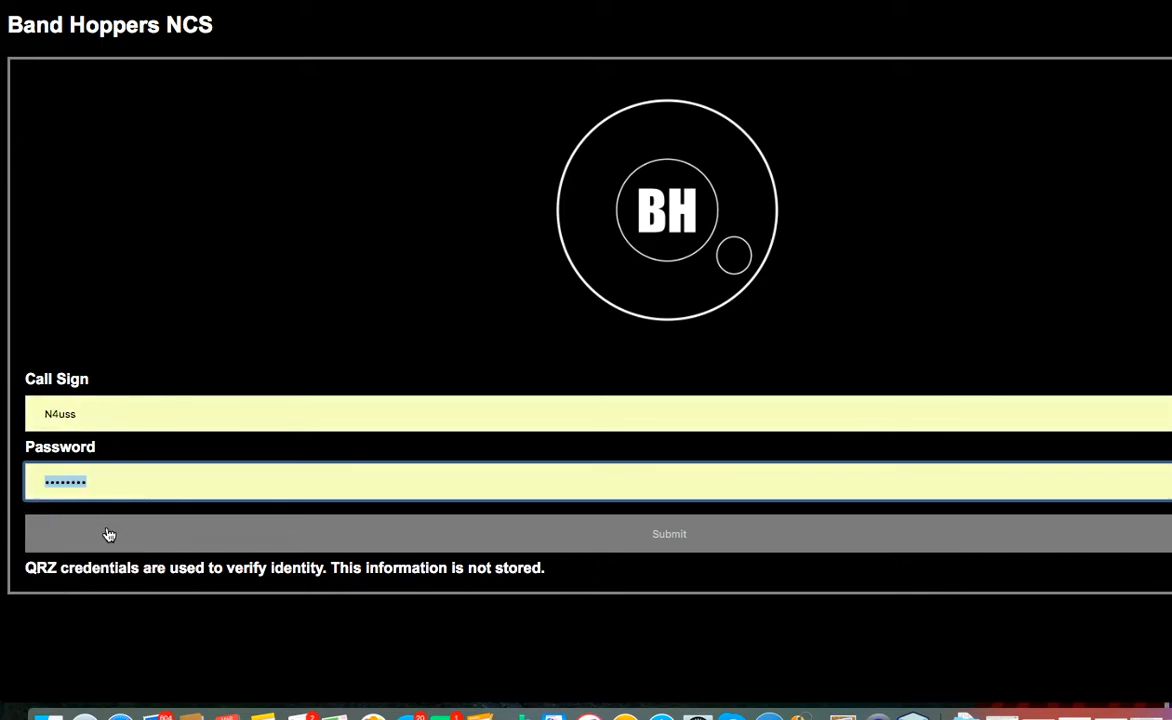
click(125, 537)
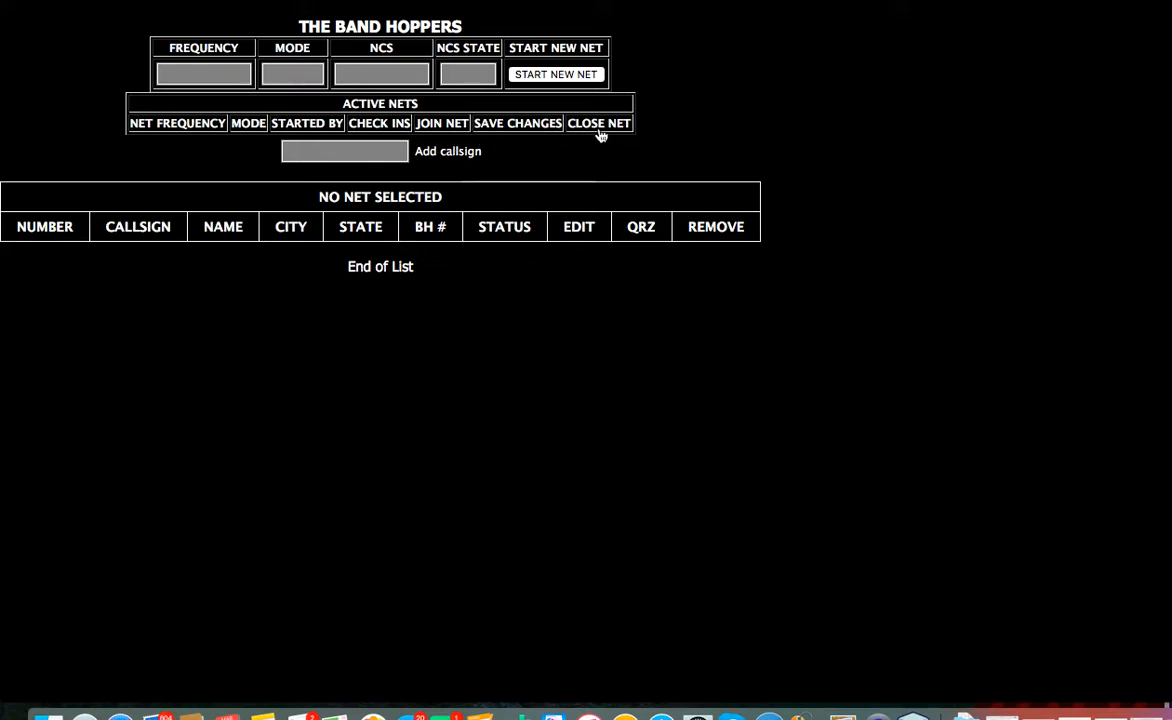
- Start a new net on 3947, mode SSB, net control TEST, state HI
click(237, 77)
text(3947)
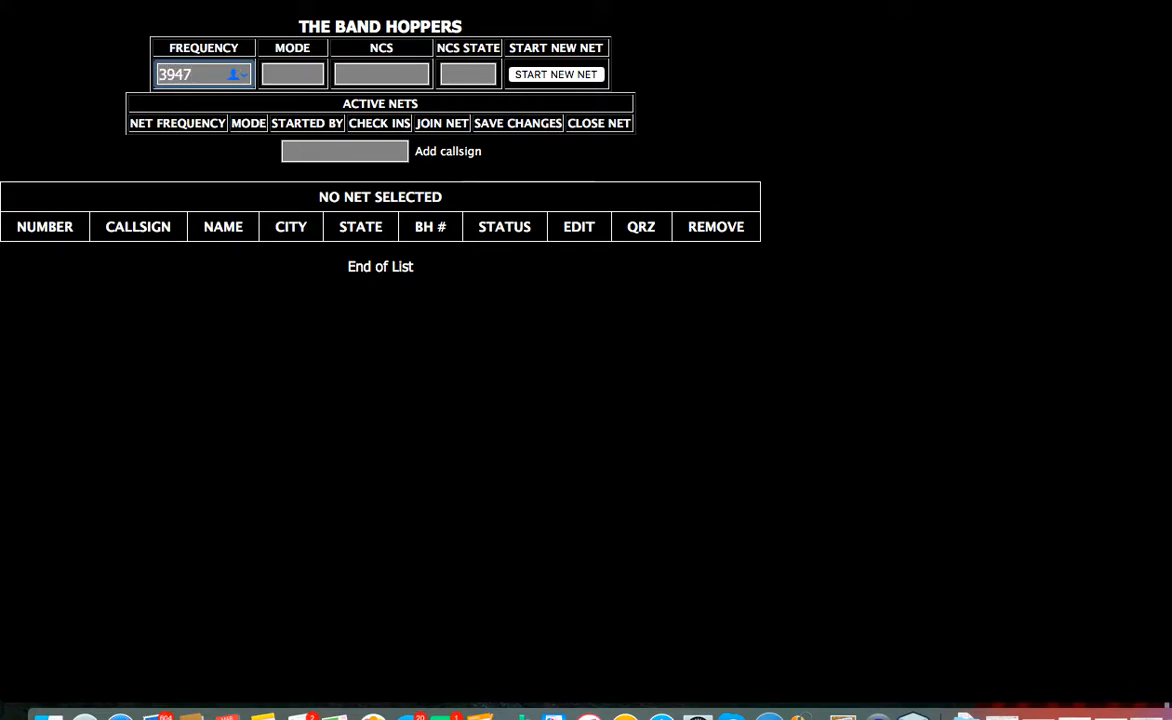
click(285, 66)
text(SSB)
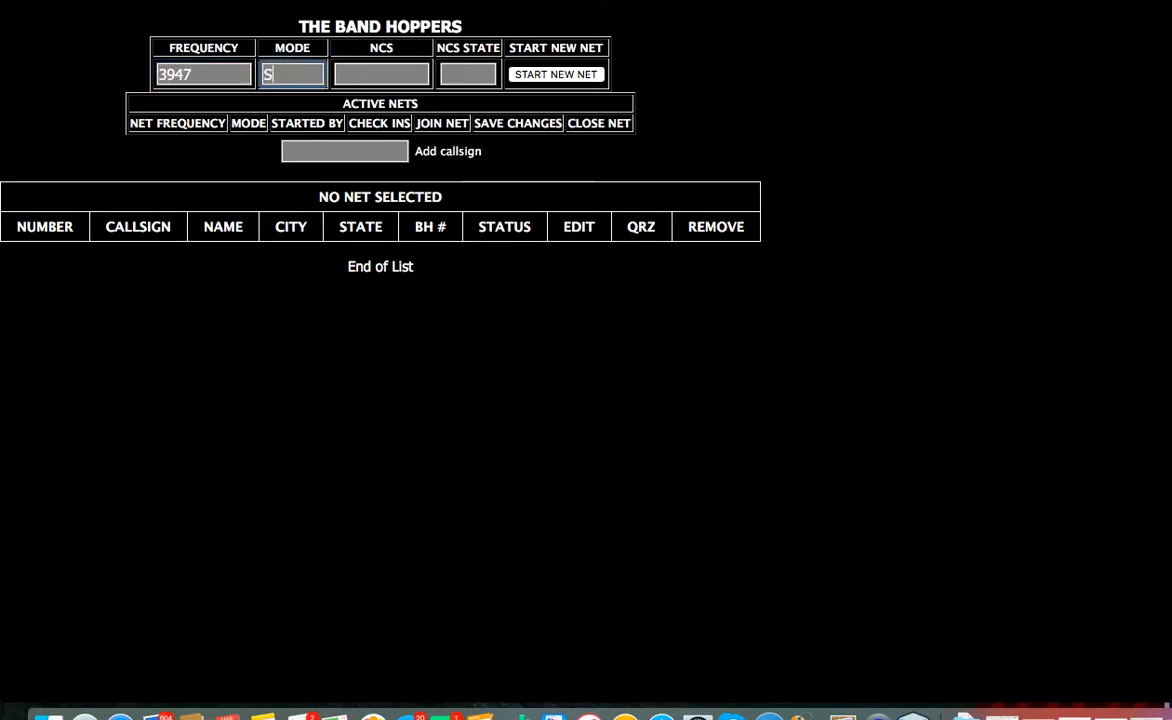
click(375, 74)
text(TEST)
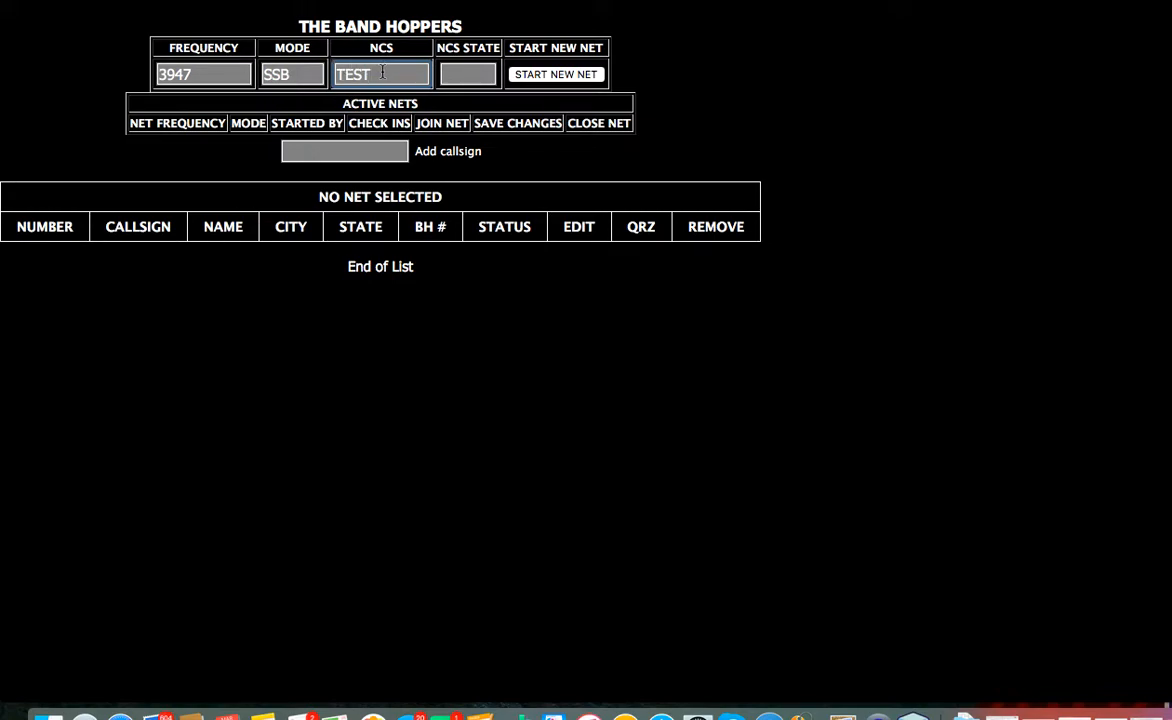
click(472, 78)
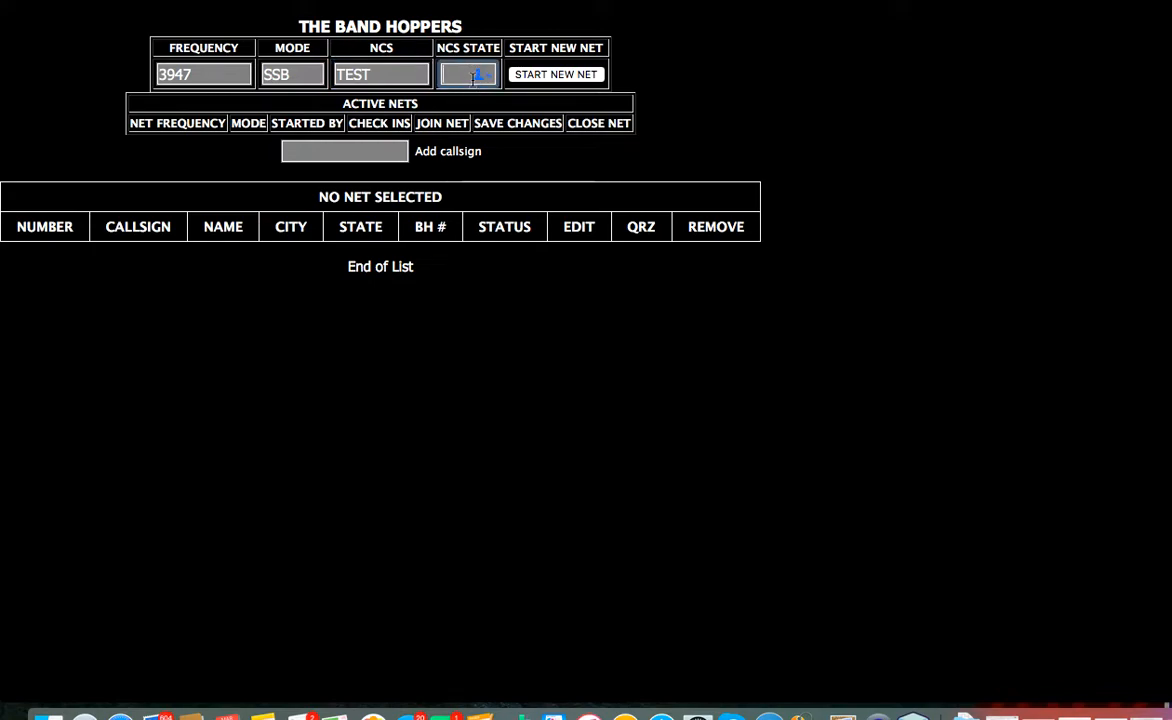
text(HI)
click(558, 76)
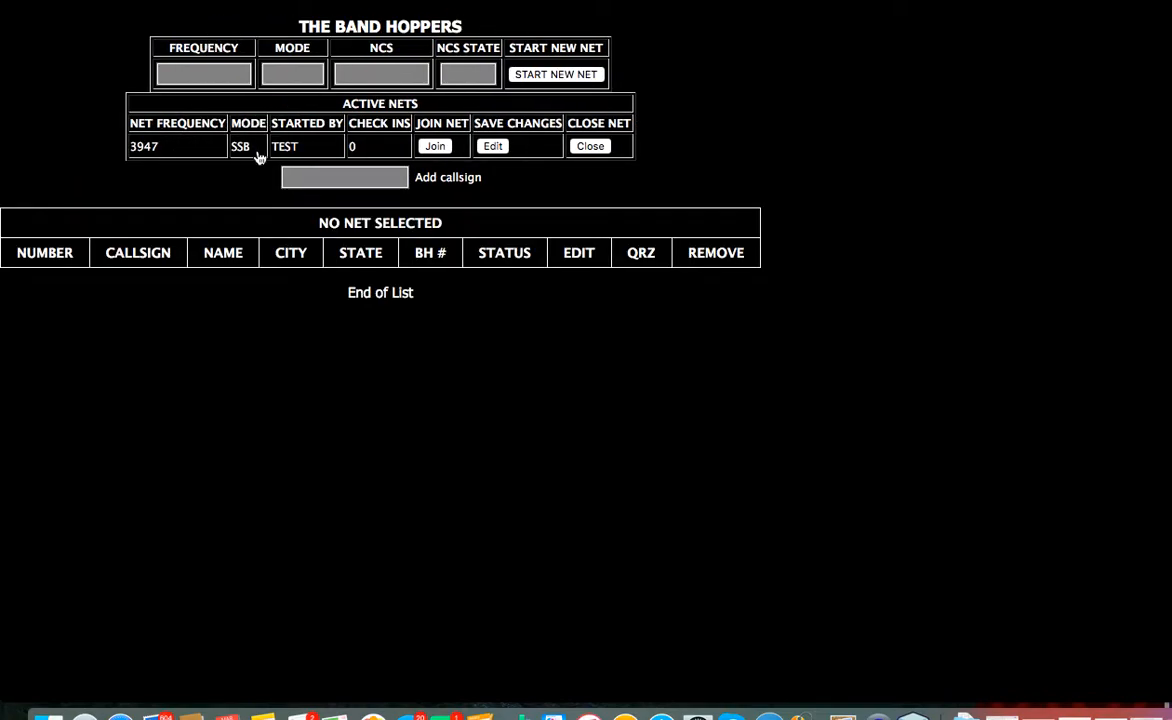
click(376, 178)
click(444, 148)
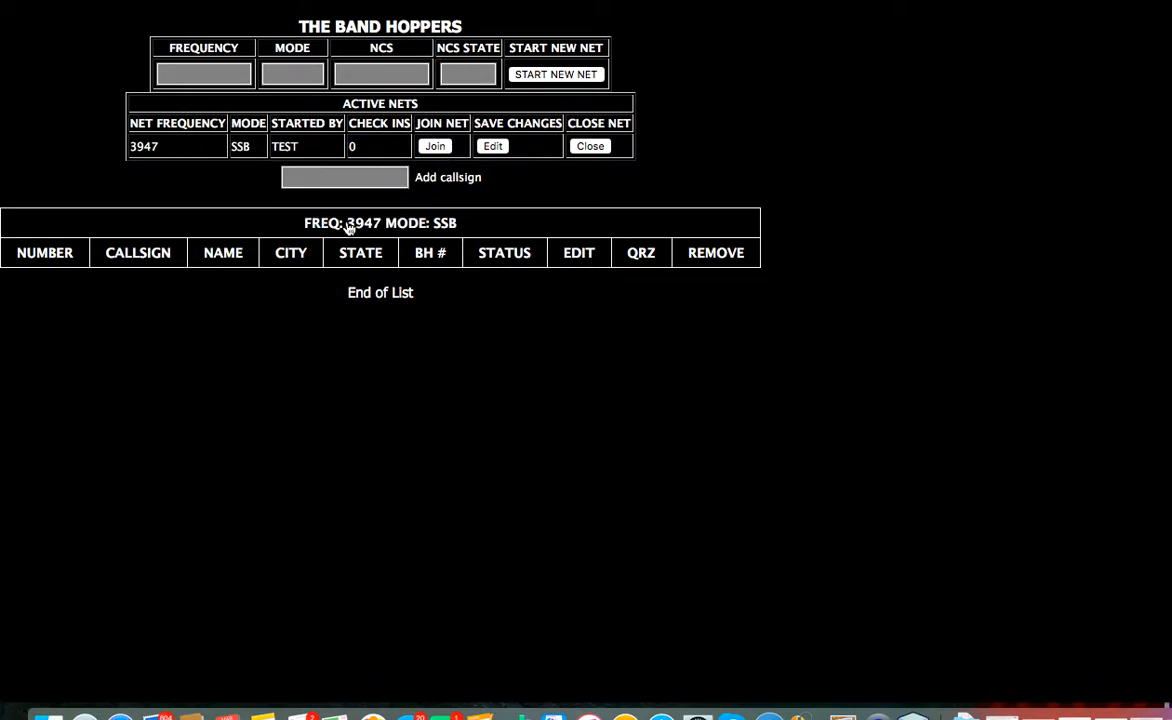
click(378, 181)
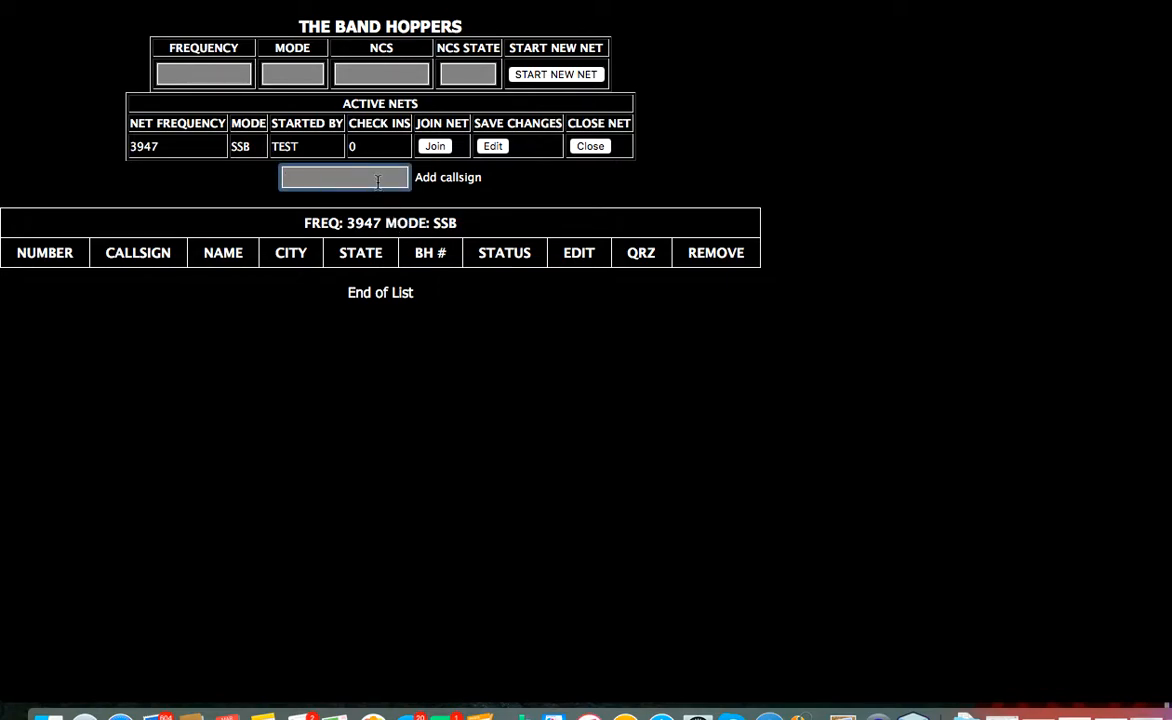
text(N4USS)
key(Return)
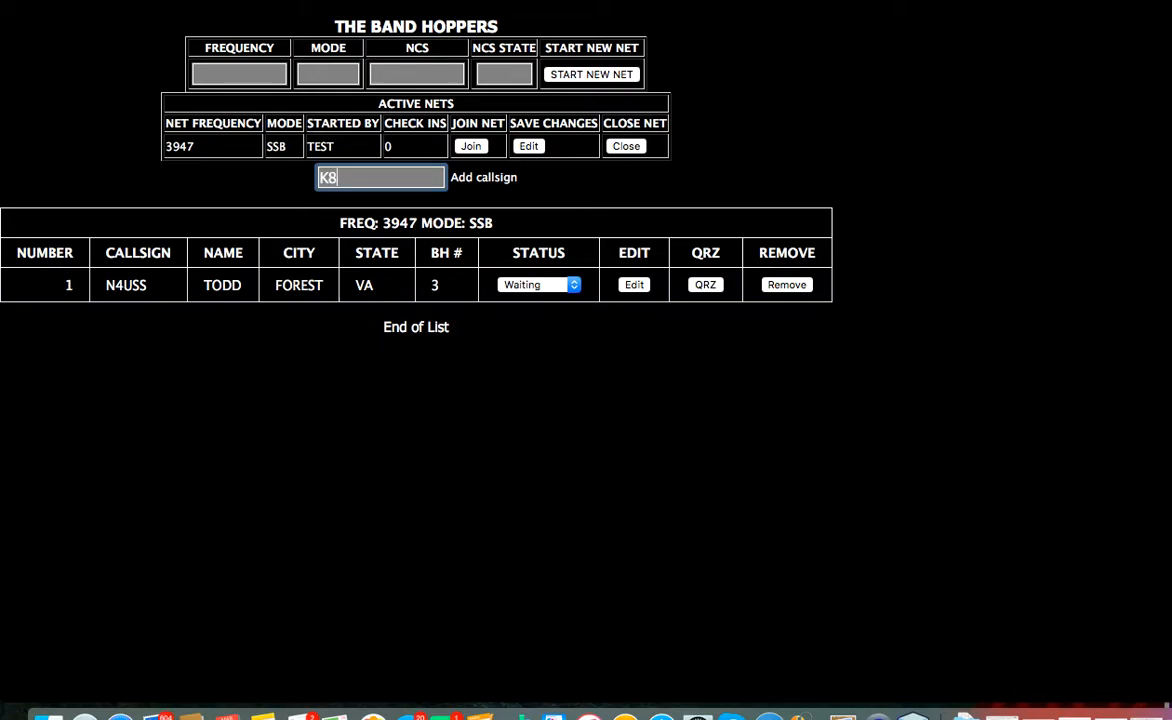
text(K8UGH)
key(Return)
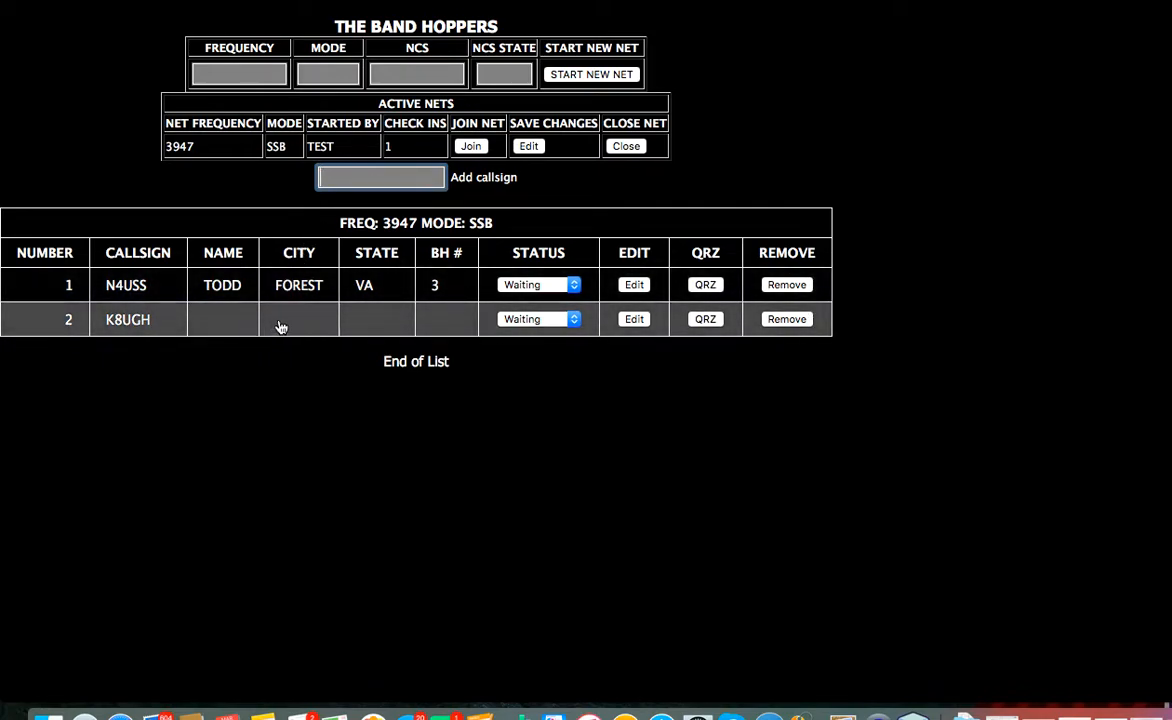
click(703, 320)
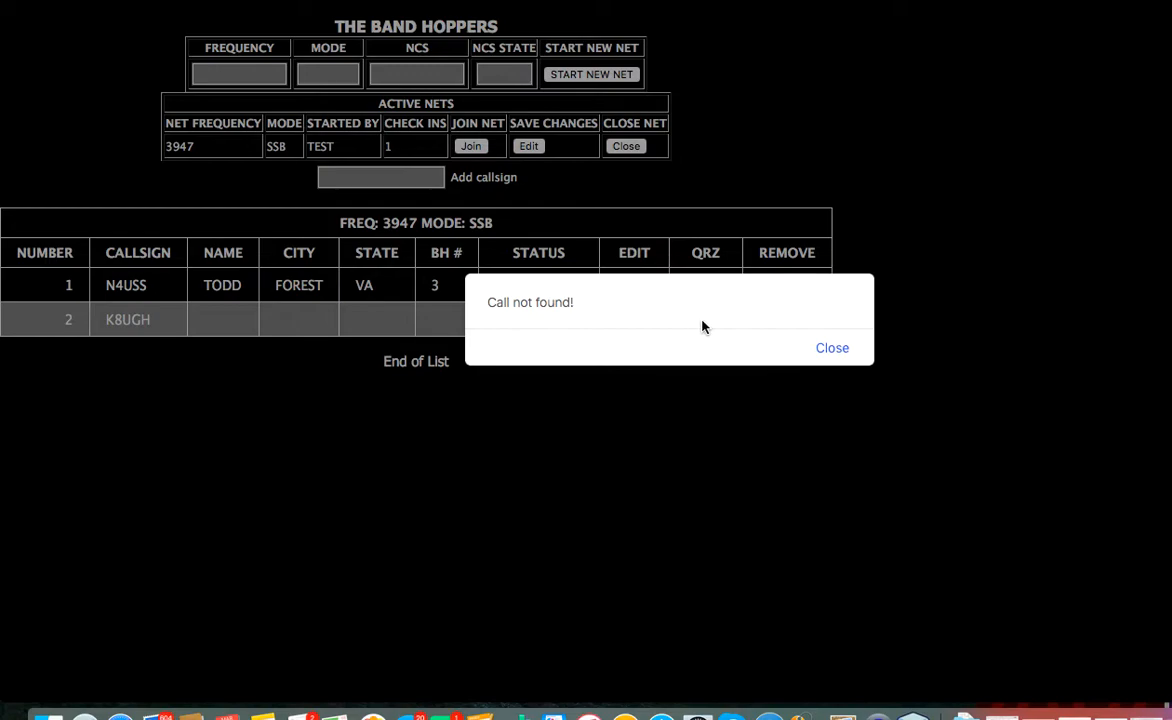
click(826, 349)
click(792, 318)
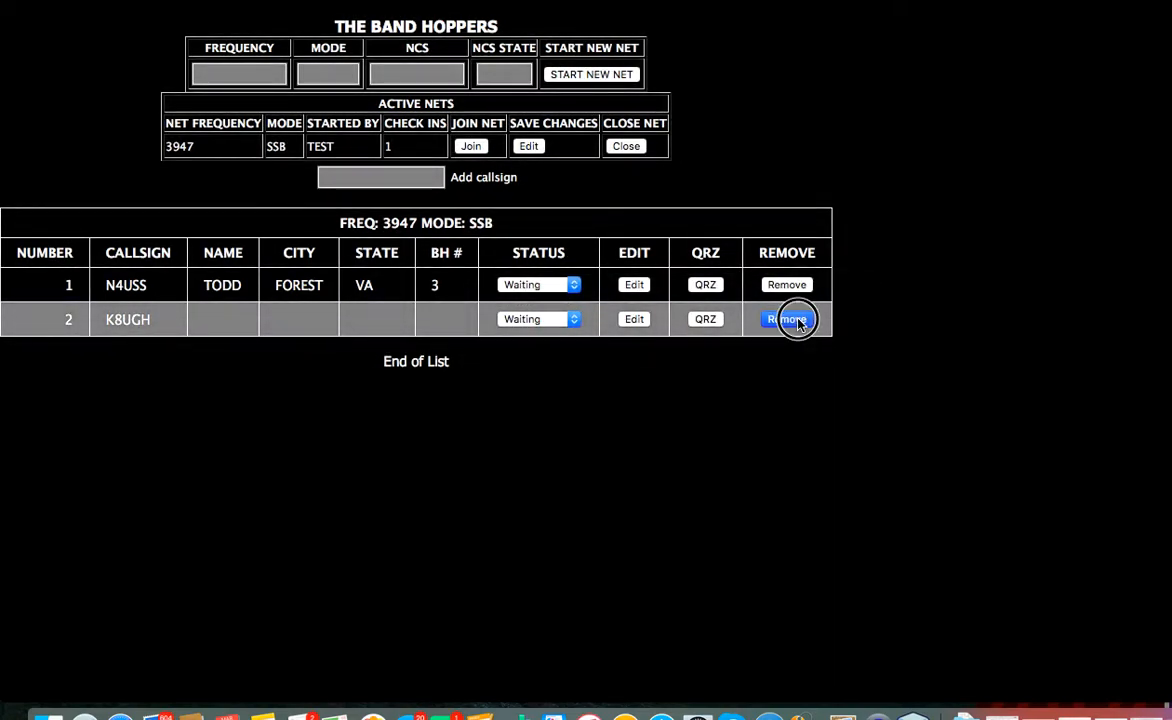
click(432, 177)
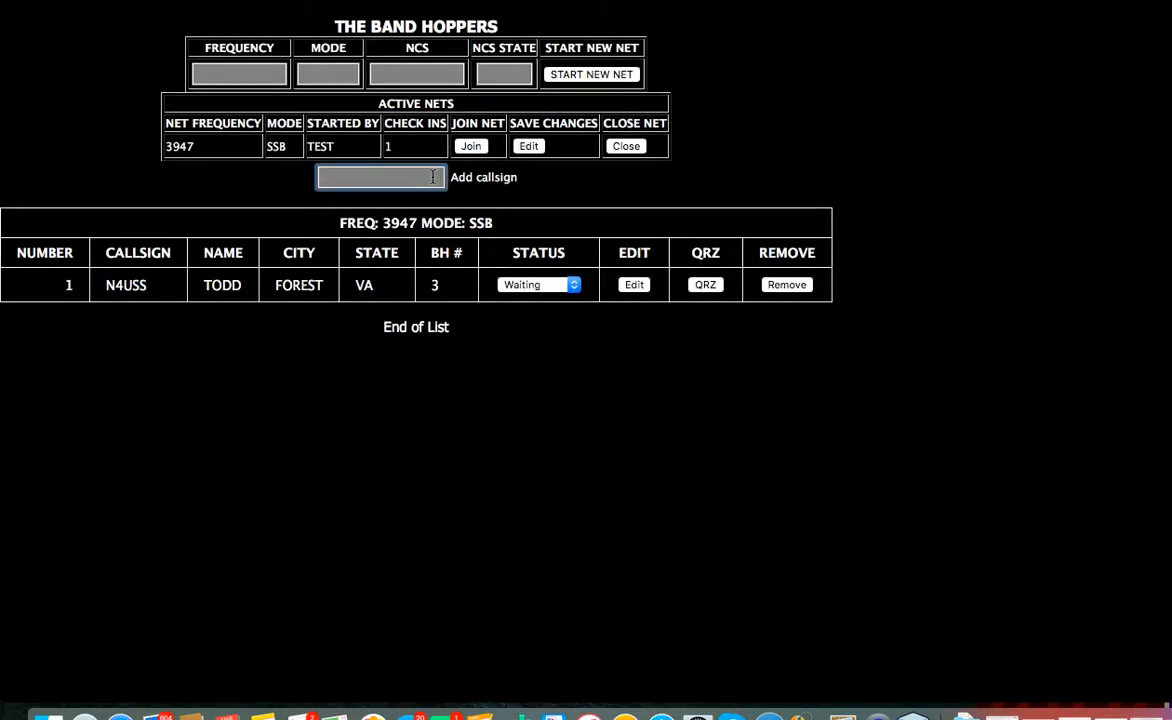
text(K5SA)
key(Return)
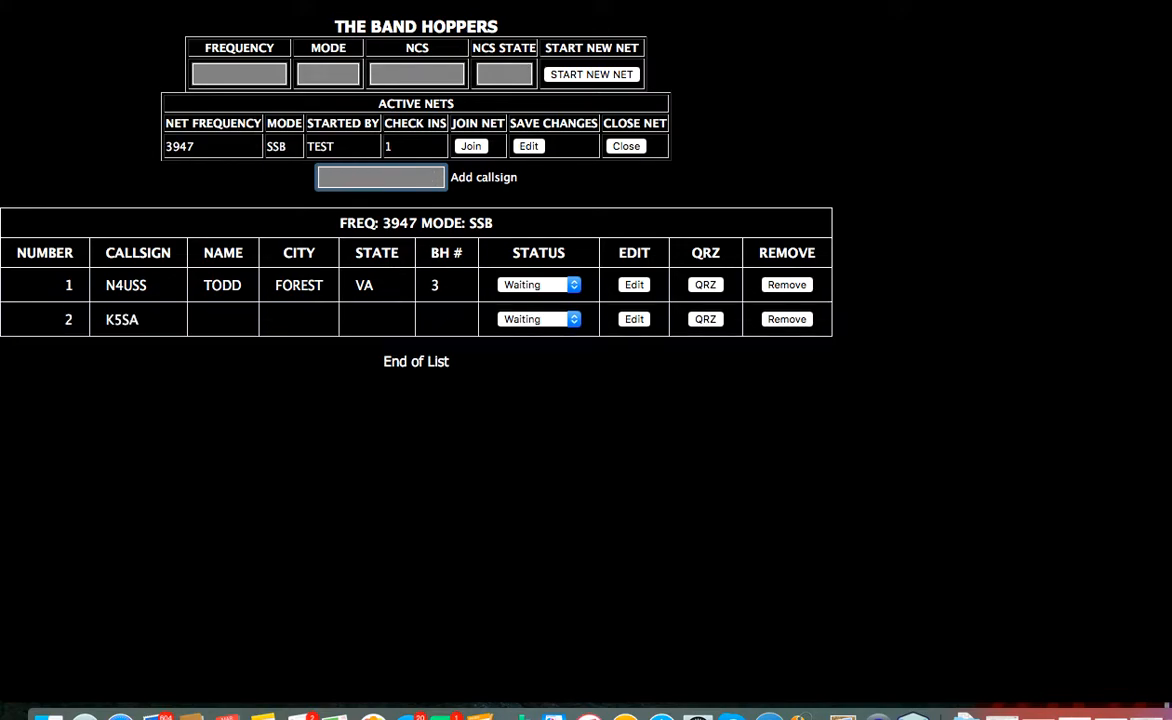
click(705, 319)
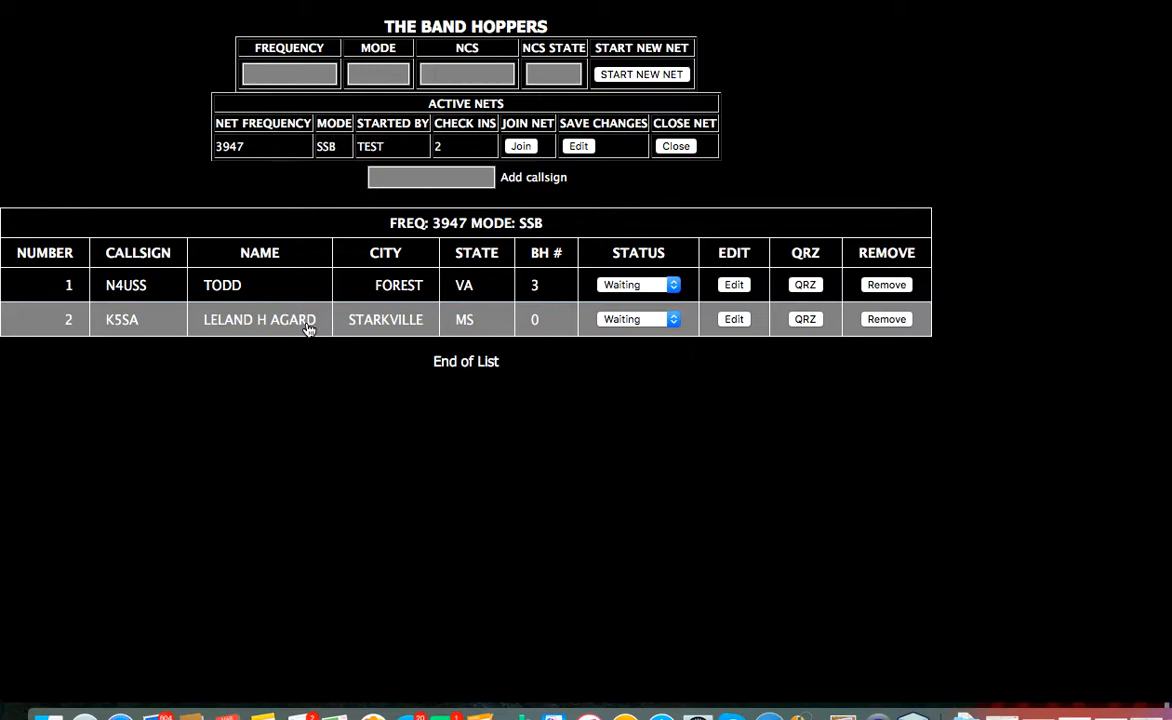
- Change the K5SA check-in's name to HUGH and save the edit
click(732, 322)
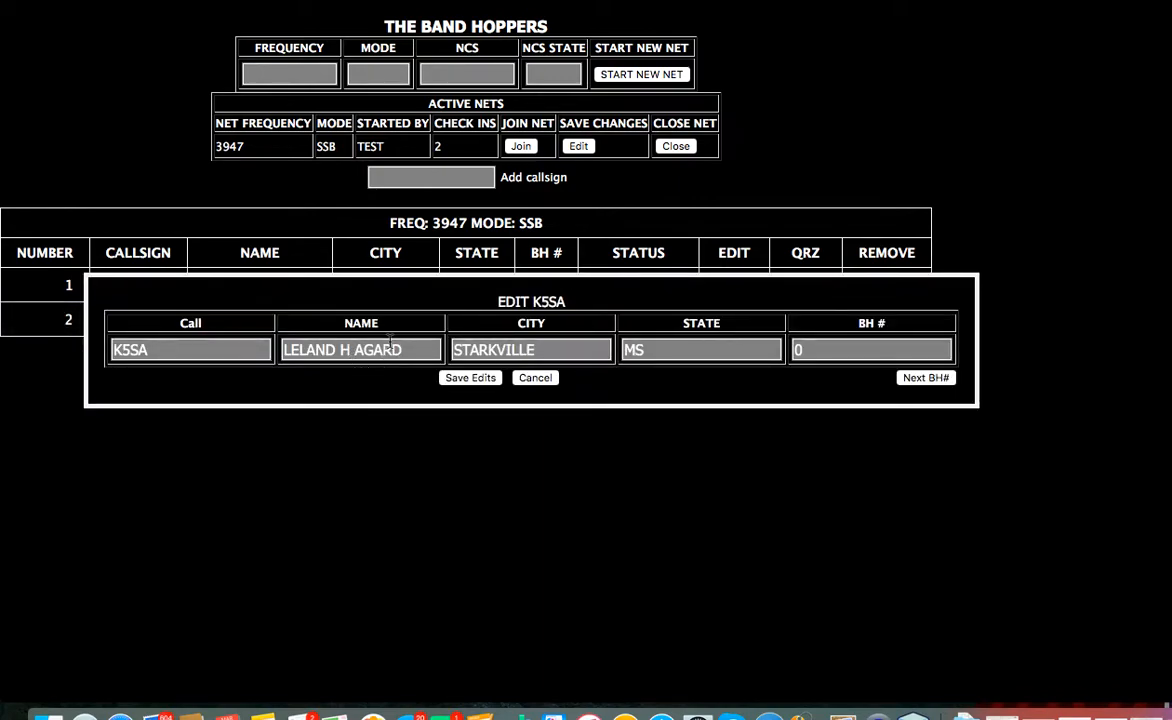
drag(411, 343, 228, 340)
text(HUGH)
click(452, 378)
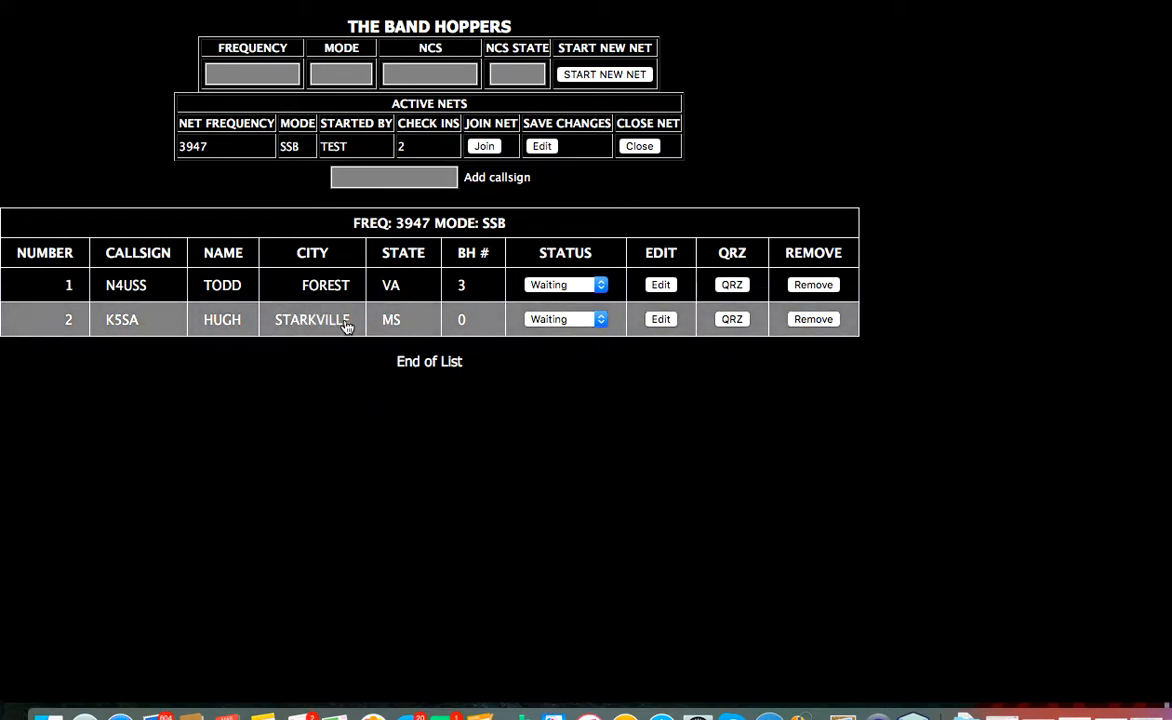
click(362, 180)
- Check in N3YUG and set N4USS's status to COMPLETE
text(N3YUG)
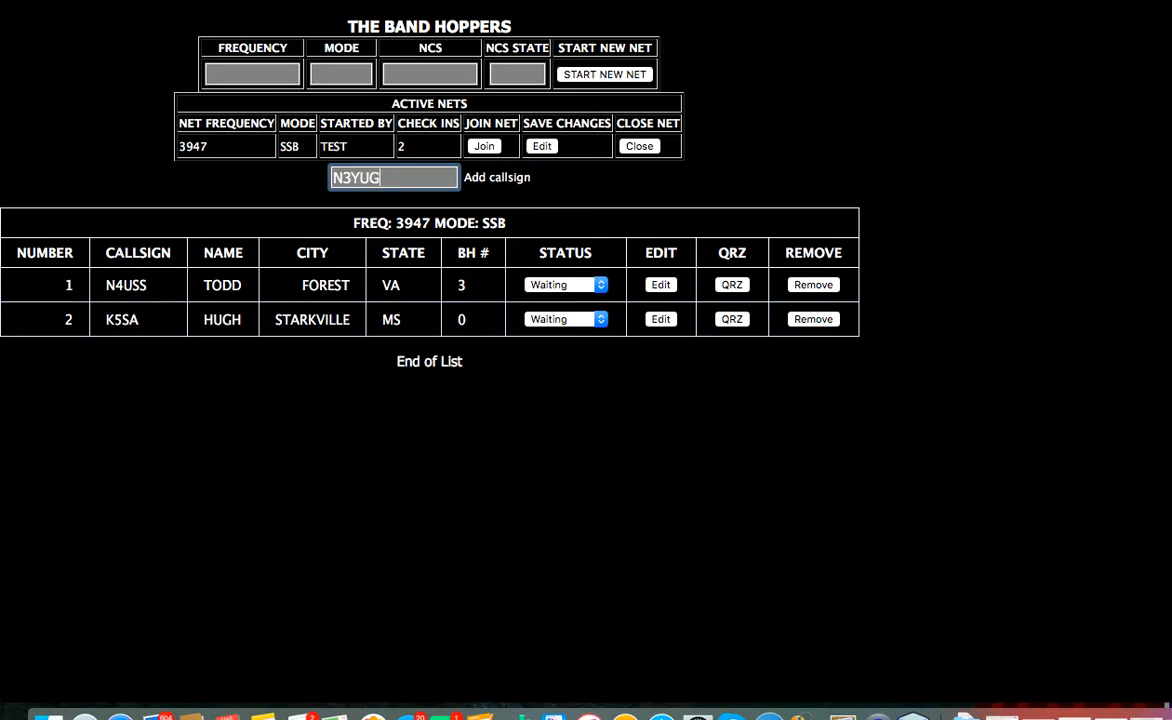
key(Return)
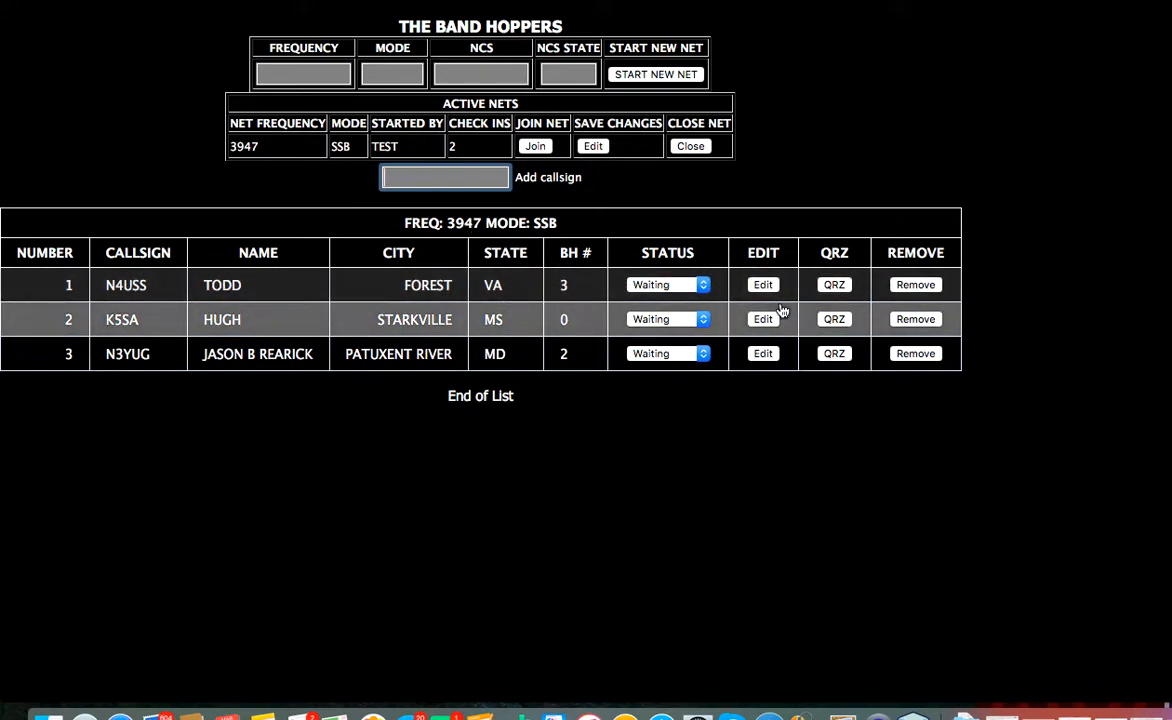
click(703, 286)
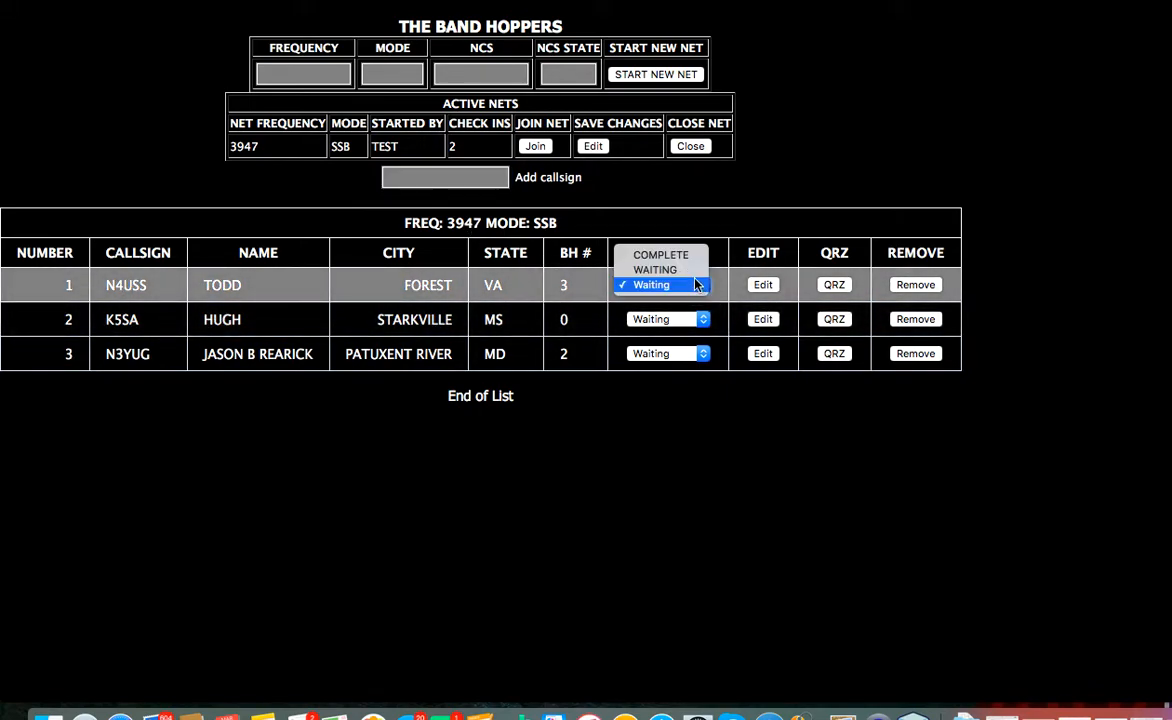
click(688, 256)
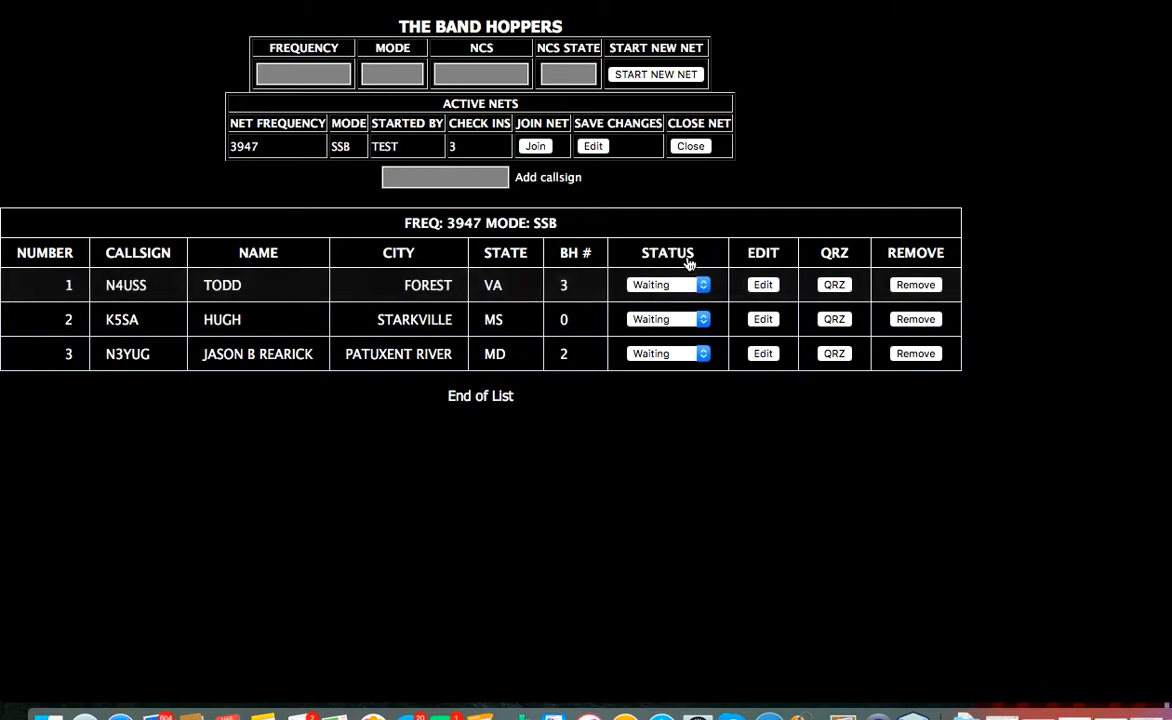
click(686, 285)
click(680, 256)
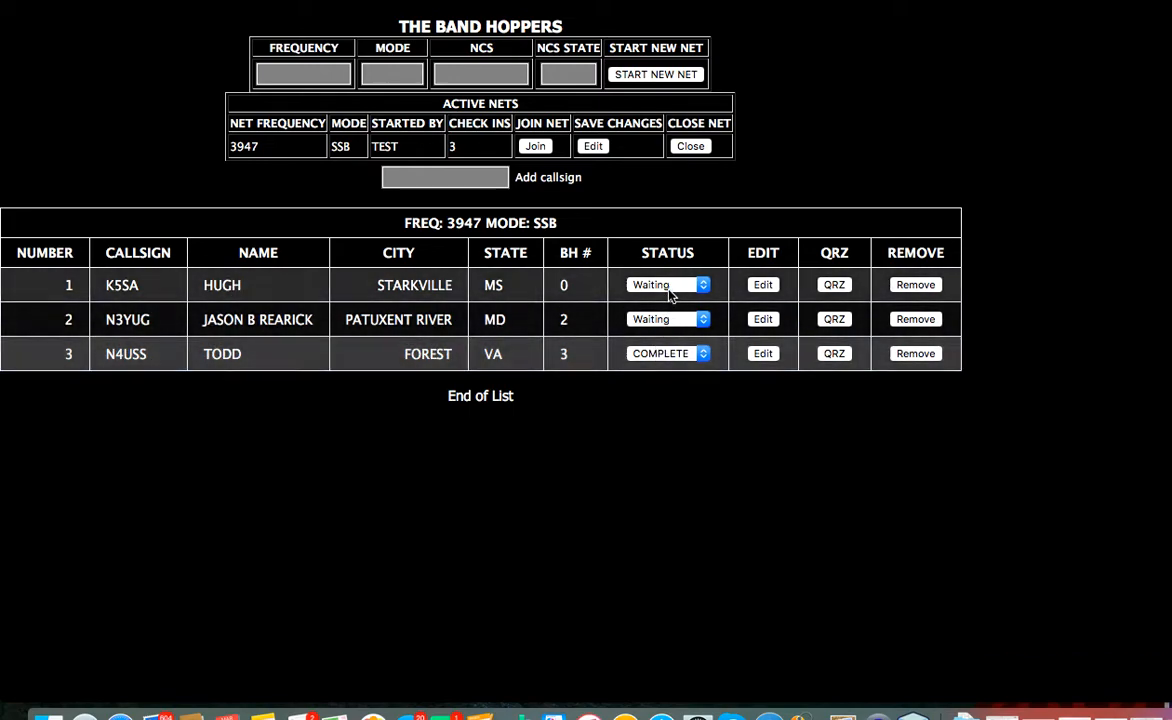
- Set the K5SA and N3YUG statuses to COMPLETE as well
click(670, 286)
click(676, 257)
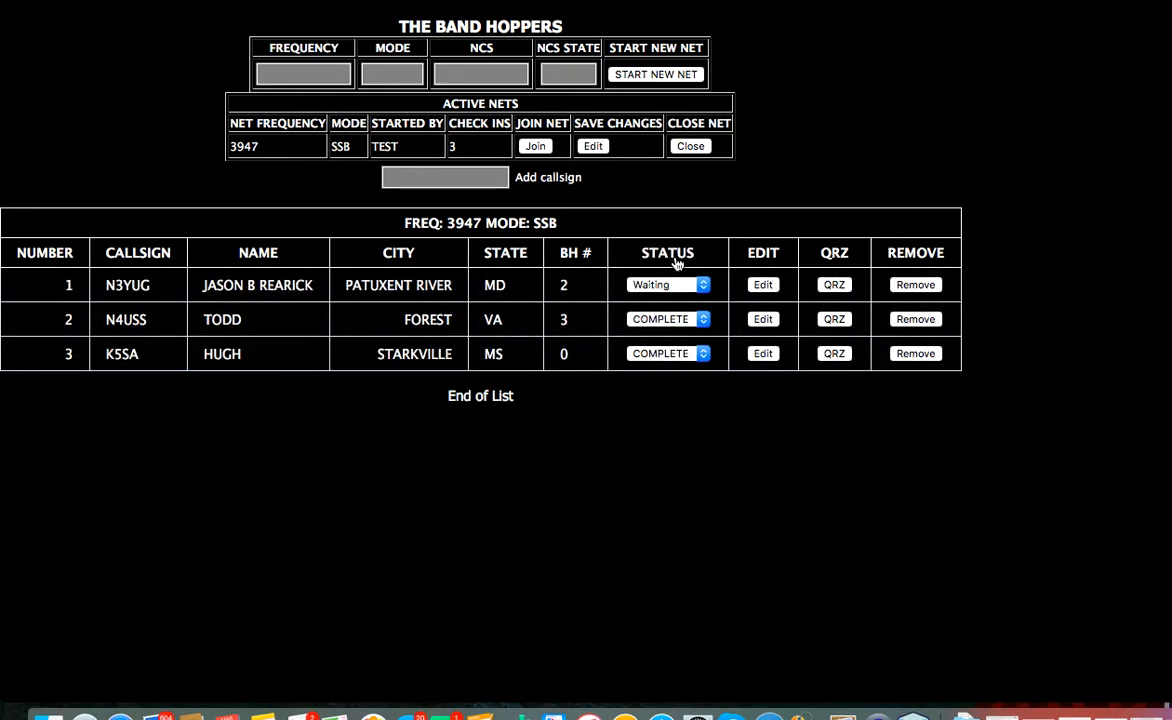
click(665, 285)
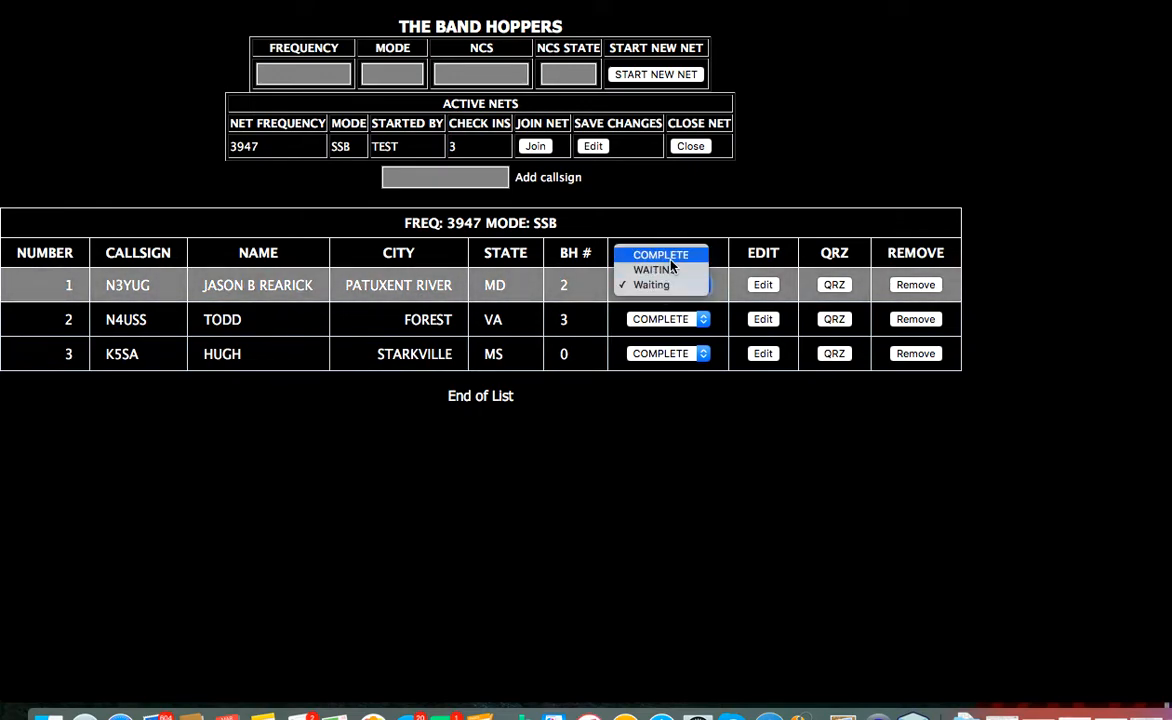
click(670, 257)
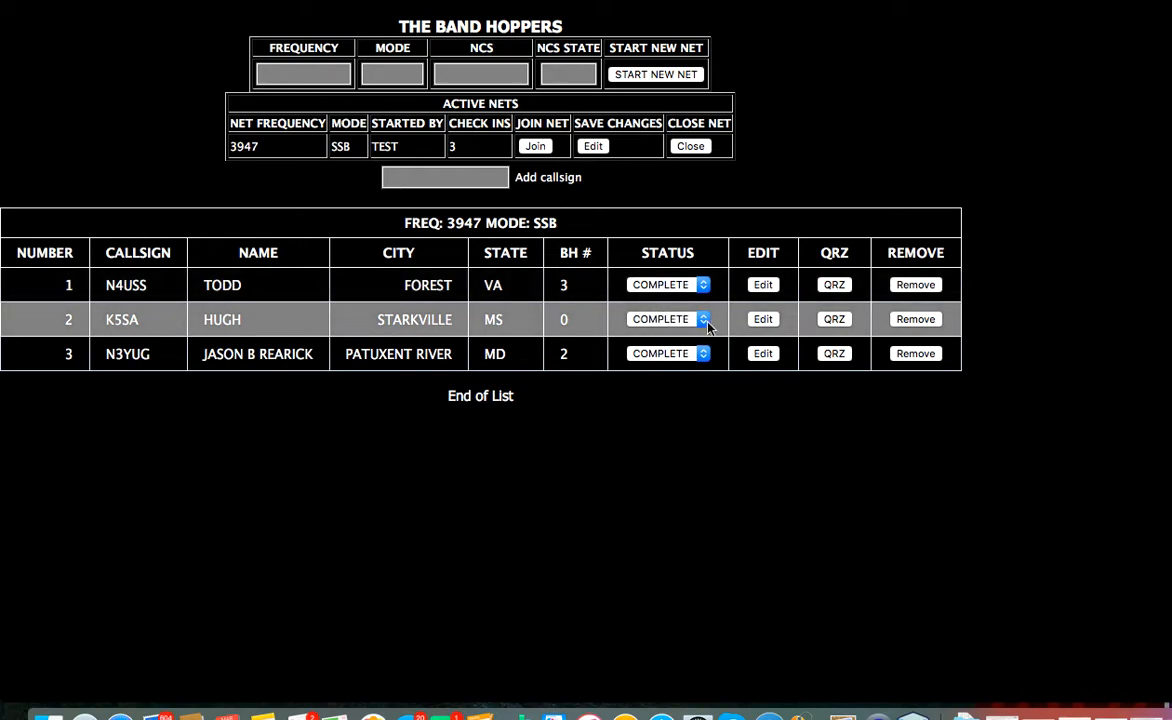
click(763, 319)
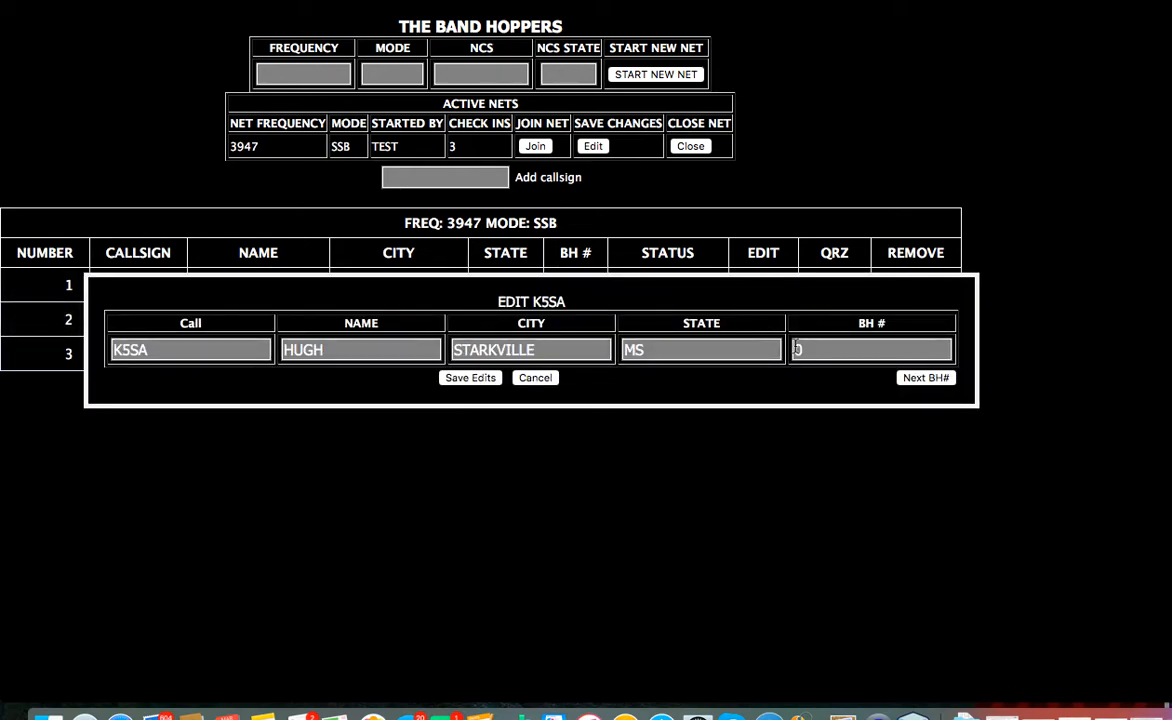
click(922, 378)
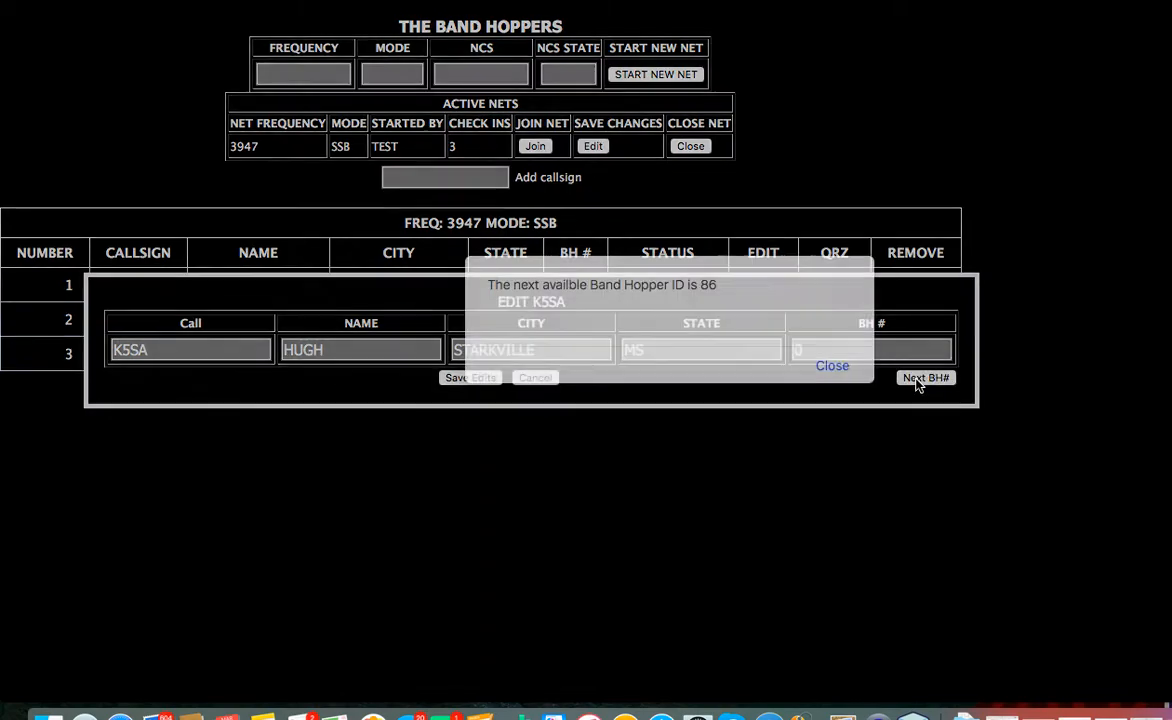
click(830, 369)
drag(860, 350, 756, 340)
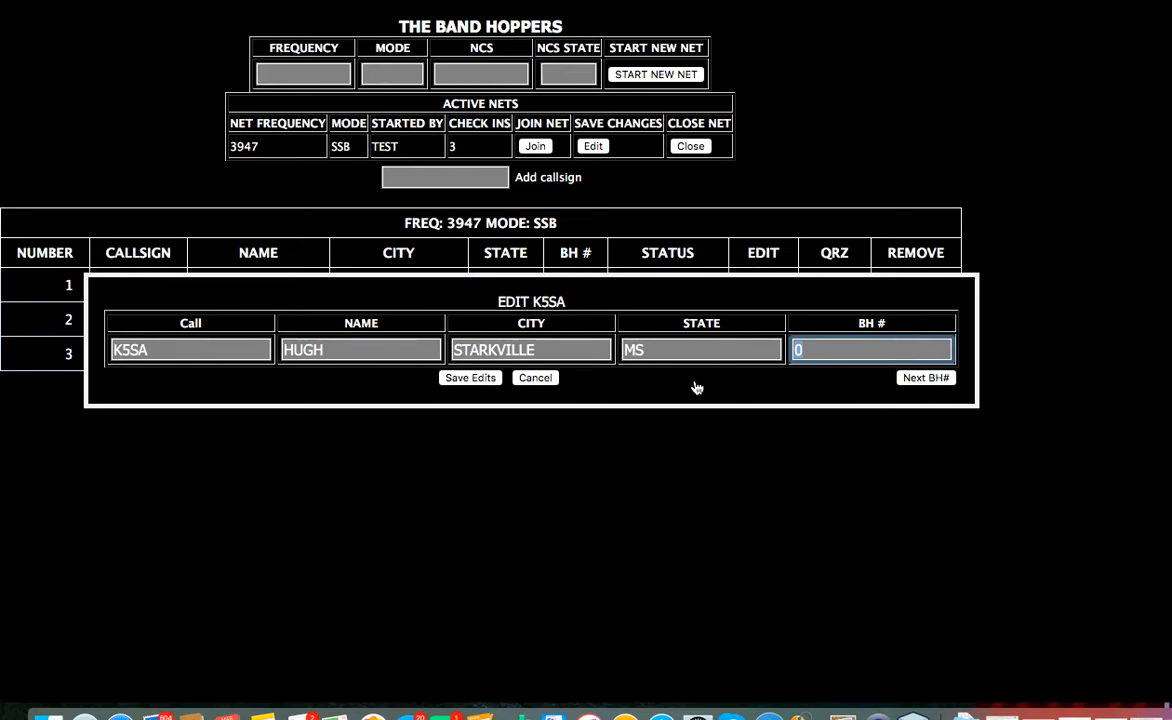
click(548, 379)
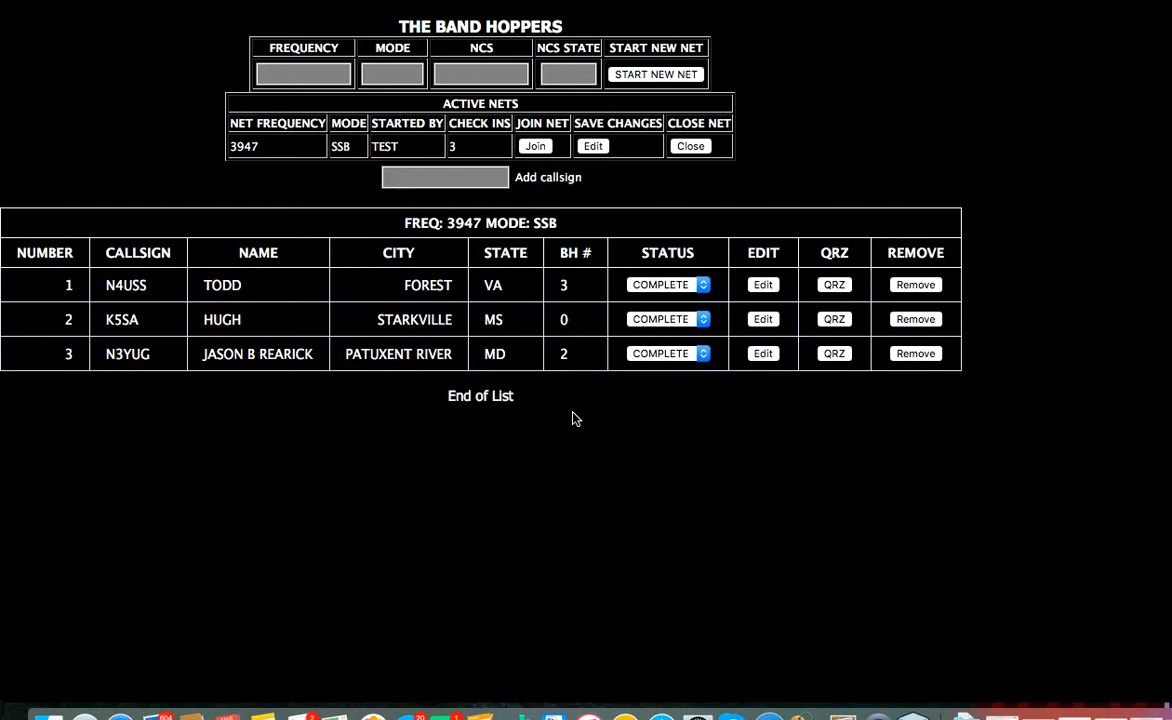
click(928, 355)
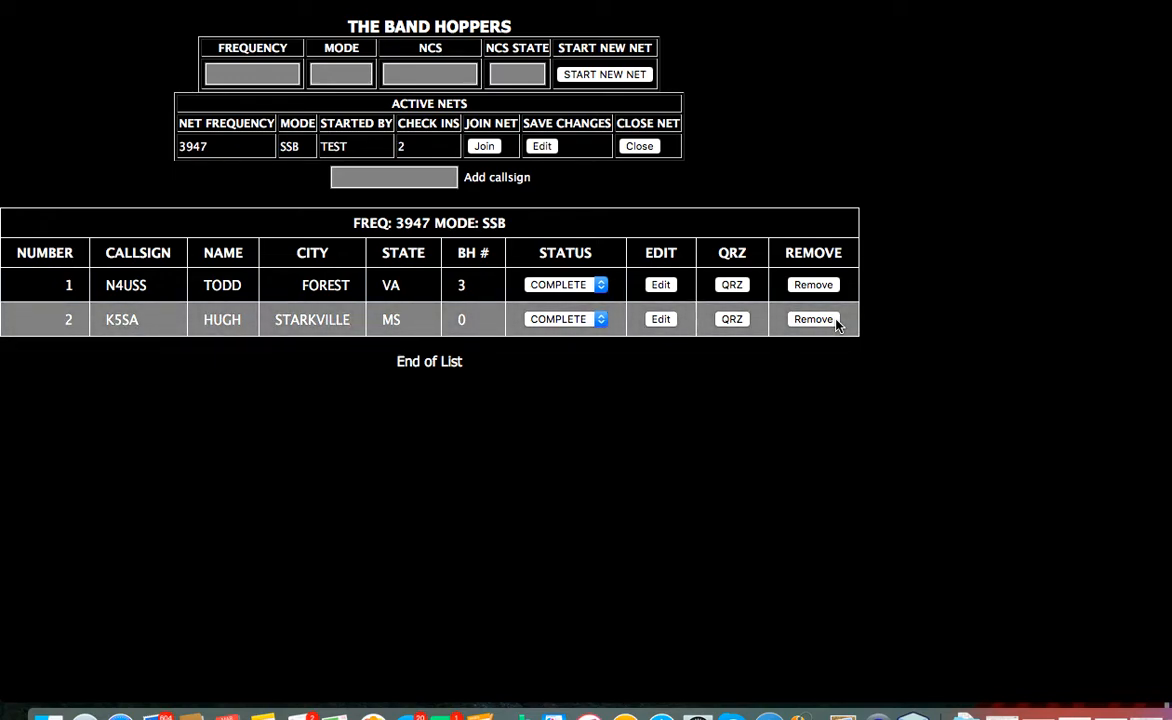
- Change the active net's frequency from 3947 to 3950 and save
click(541, 147)
double_click(199, 347)
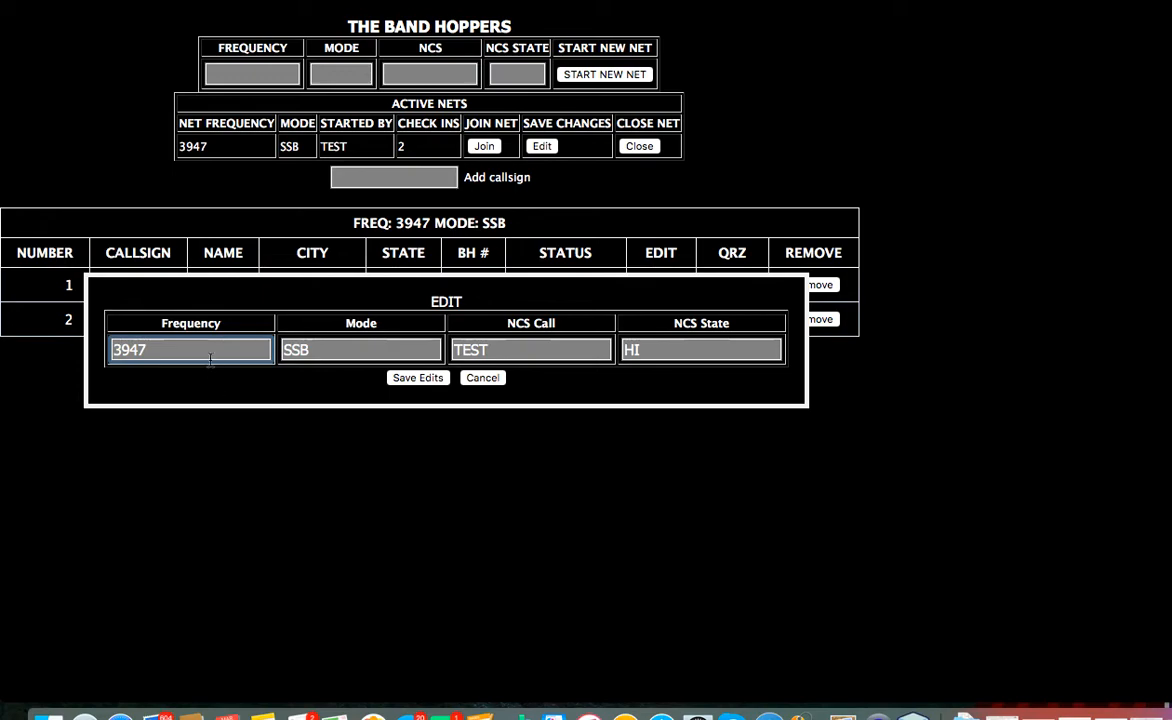
key(BackSpace)
key(BackSpace)
click(418, 378)
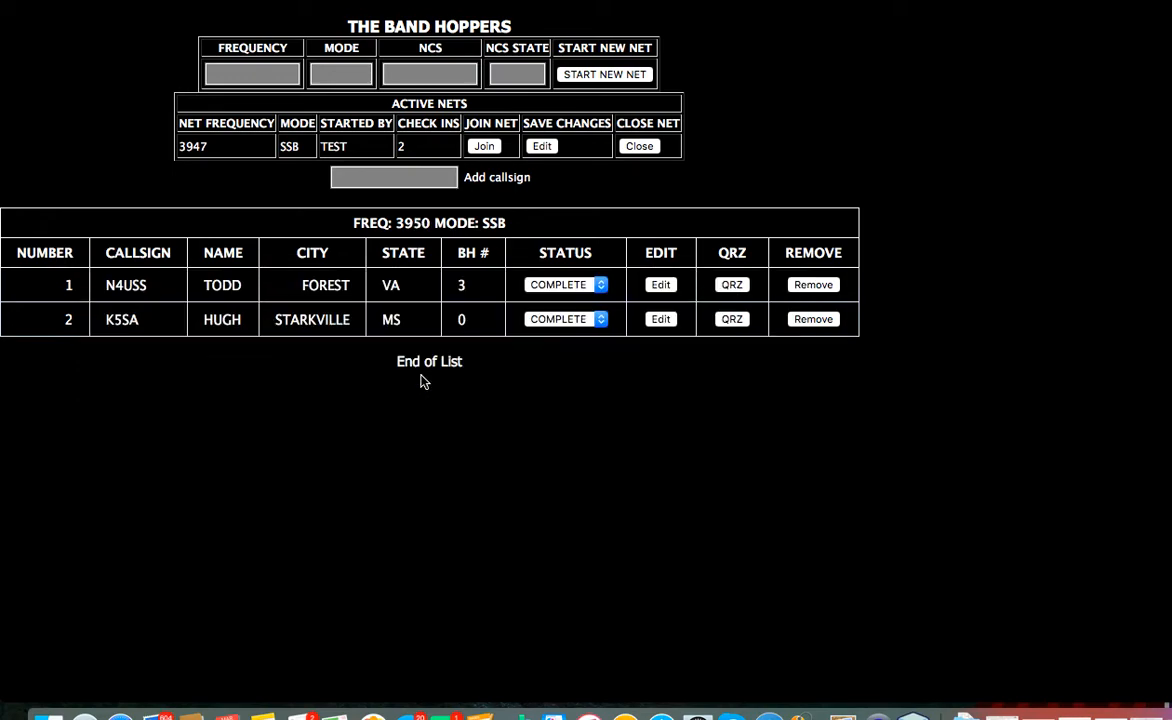